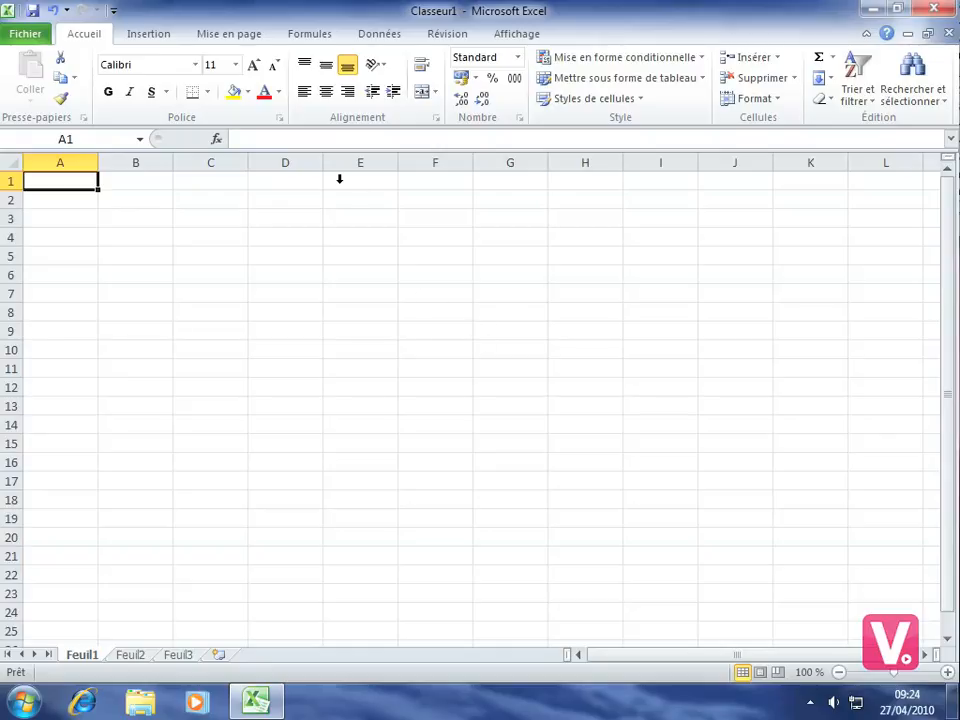
- Insert the picture DSCF1742 from the Lisbonne folder of the Images library into the worksheet
left_click(148, 40)
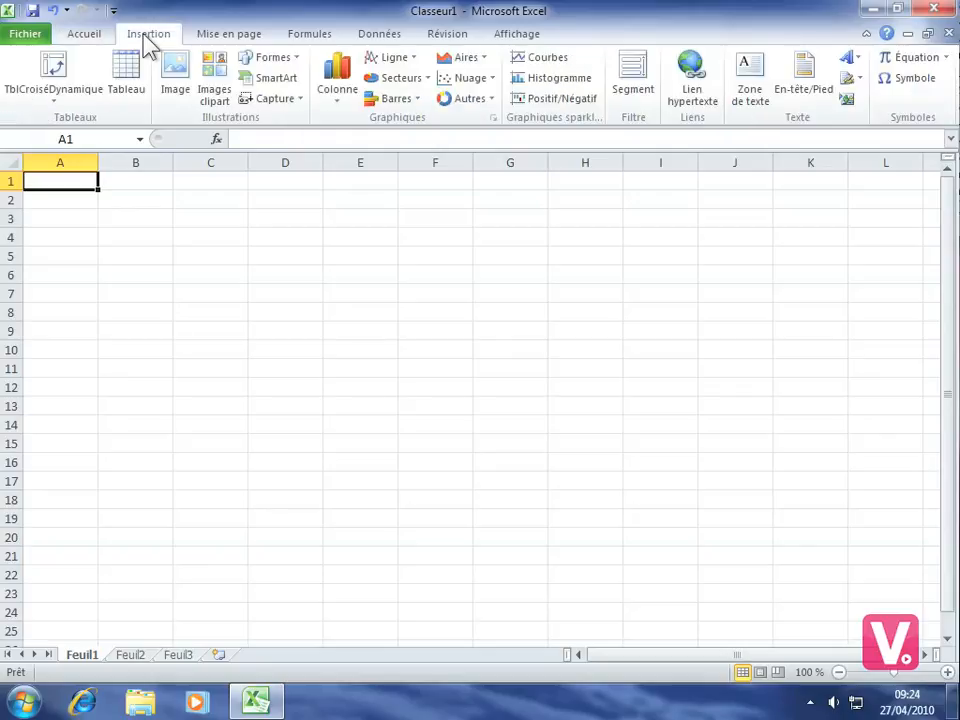
left_click(177, 88)
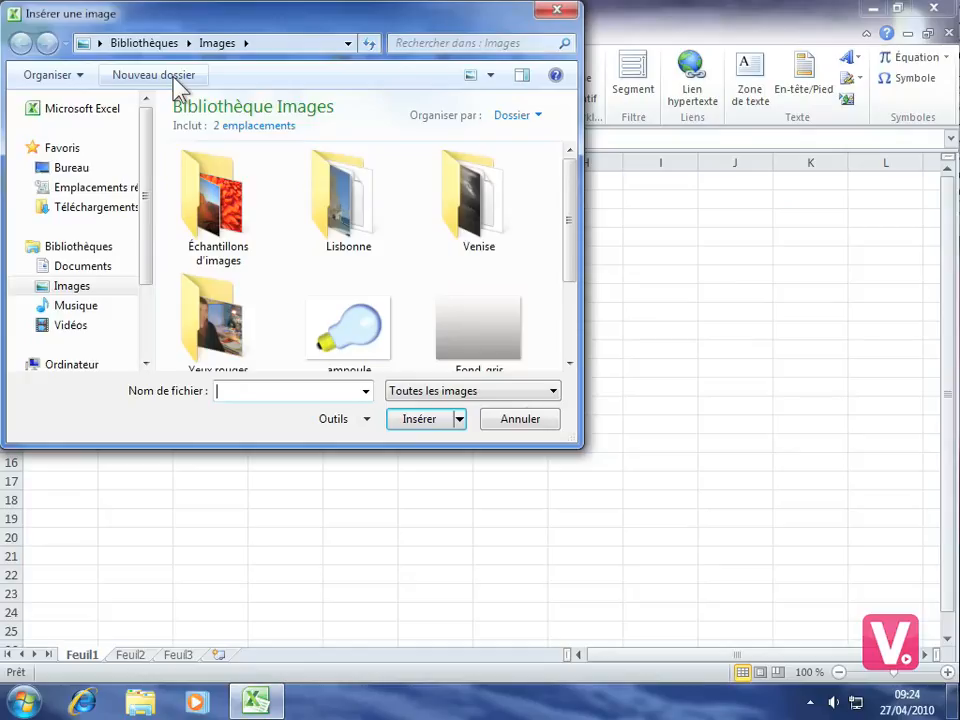
double_click(339, 208)
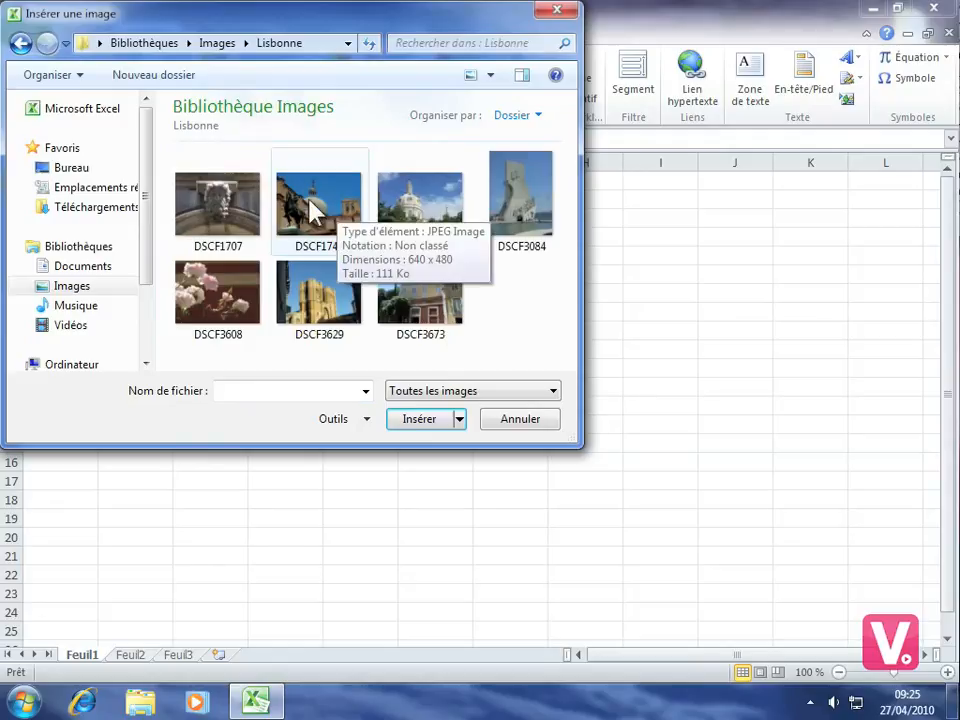
left_click(313, 210)
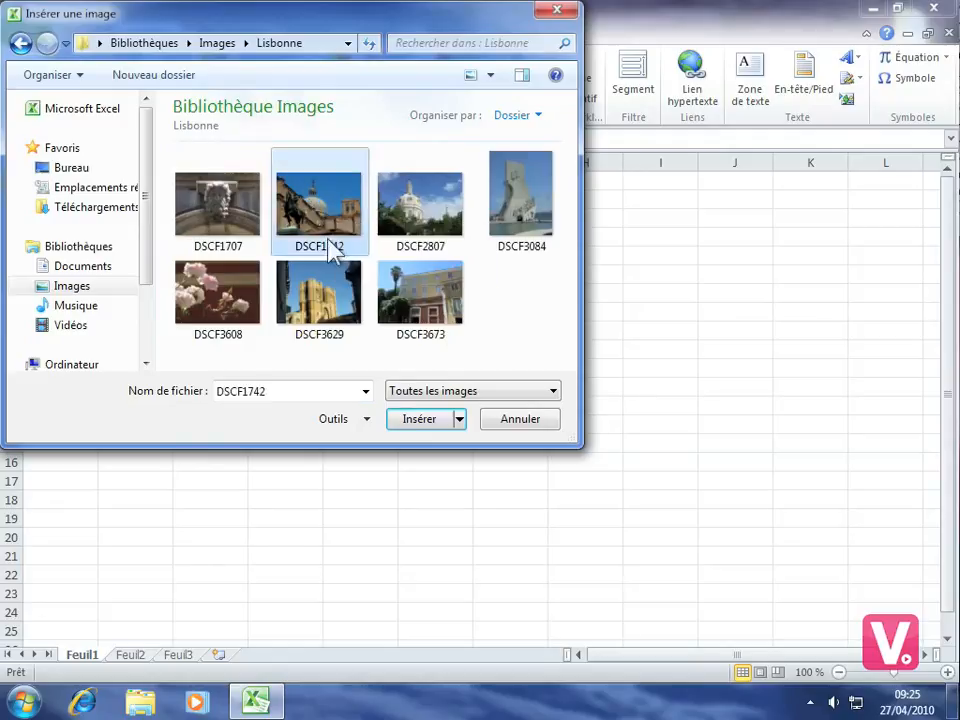
left_click(420, 421)
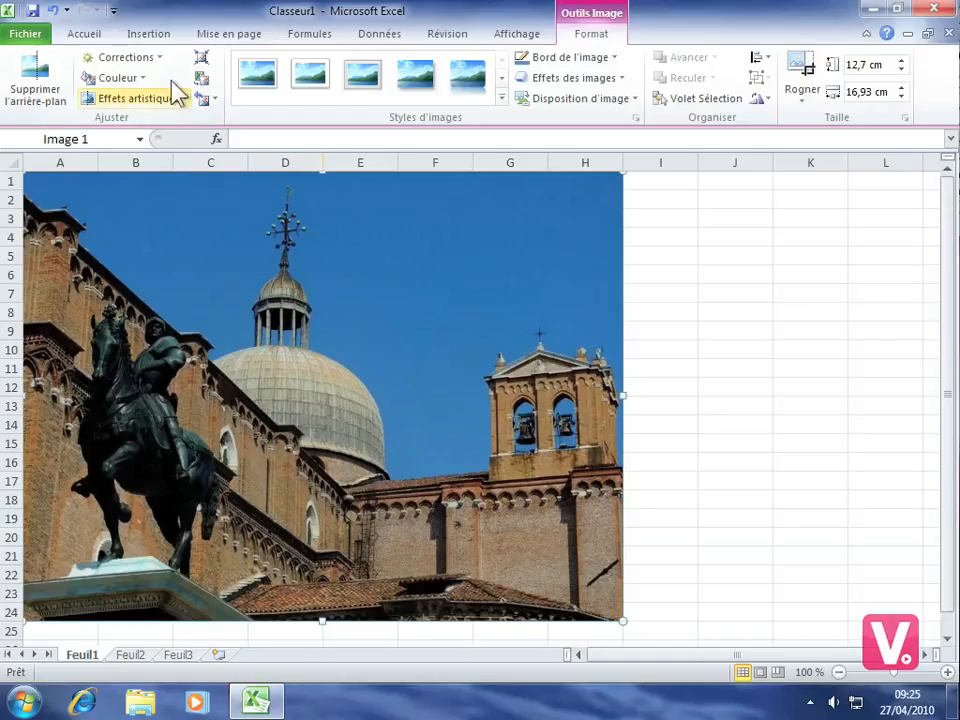
- Search the clip art for "fleur", examine the details of the found images, and close the search
left_click(150, 36)
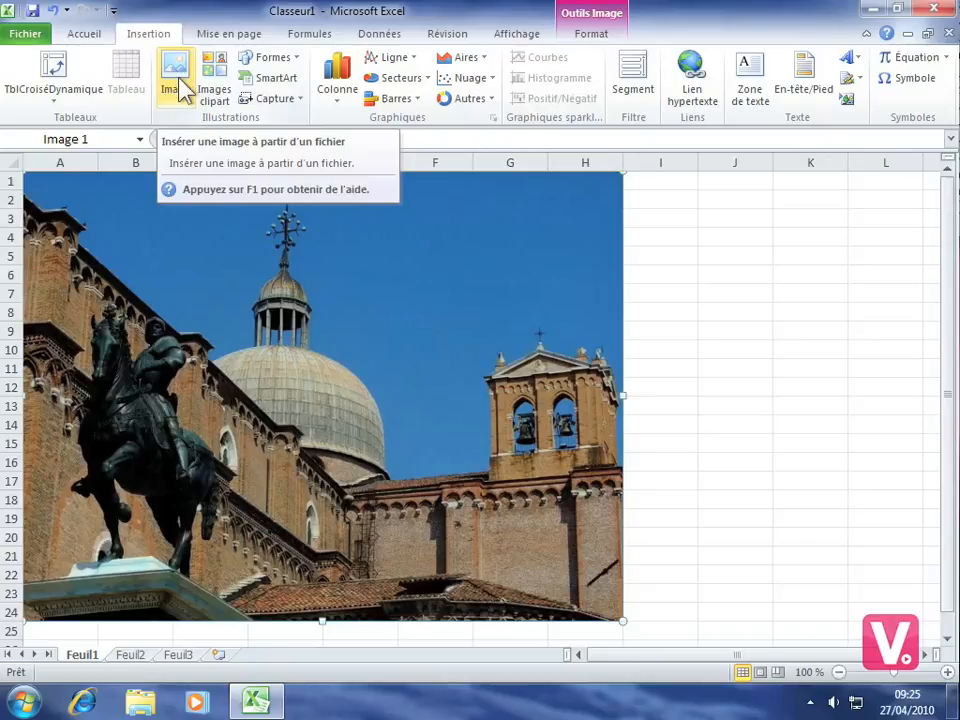
left_click(219, 70)
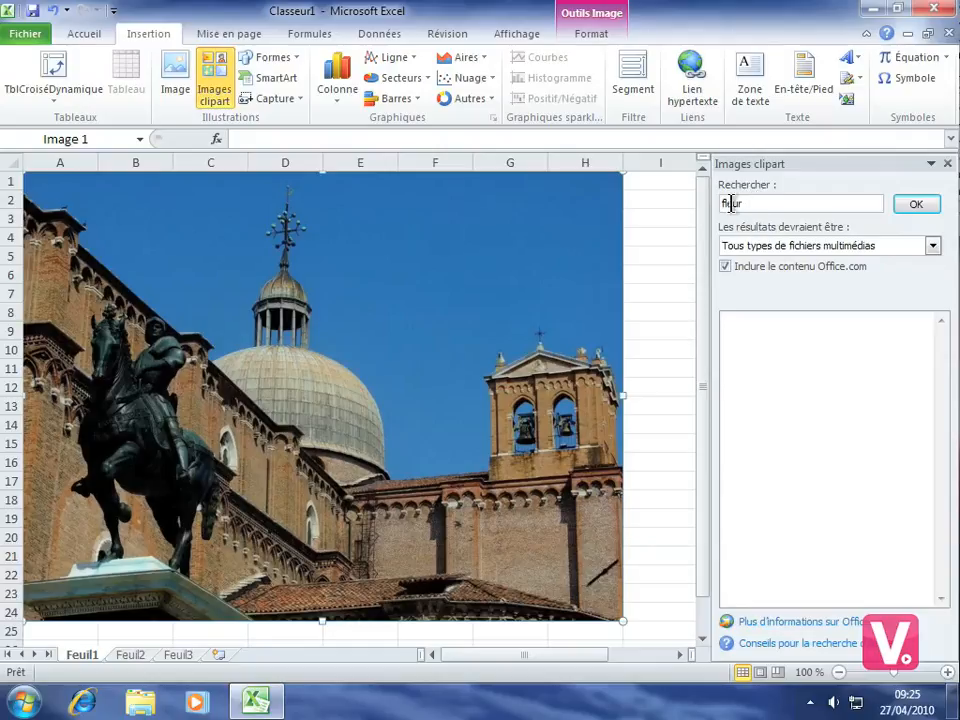
left_click(927, 206)
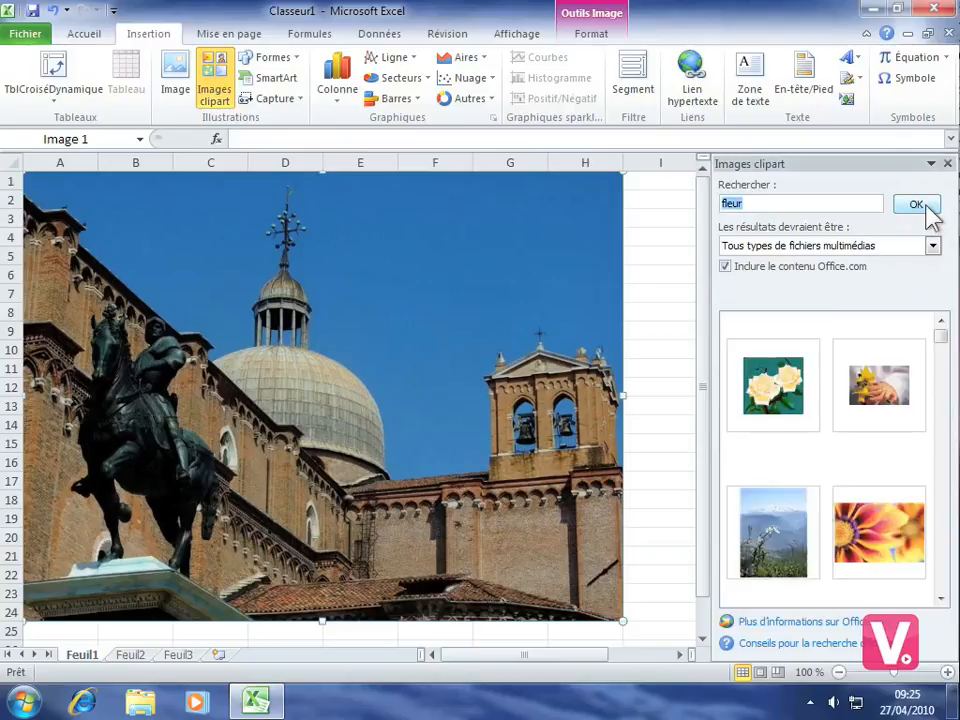
mouse_move(770, 495)
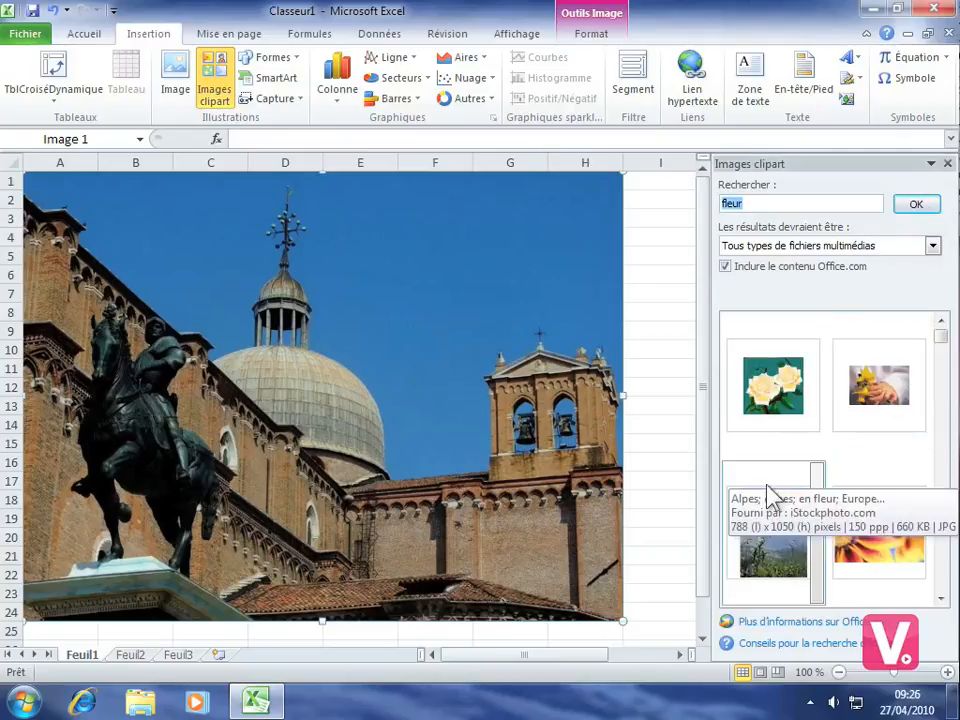
mouse_move(893, 378)
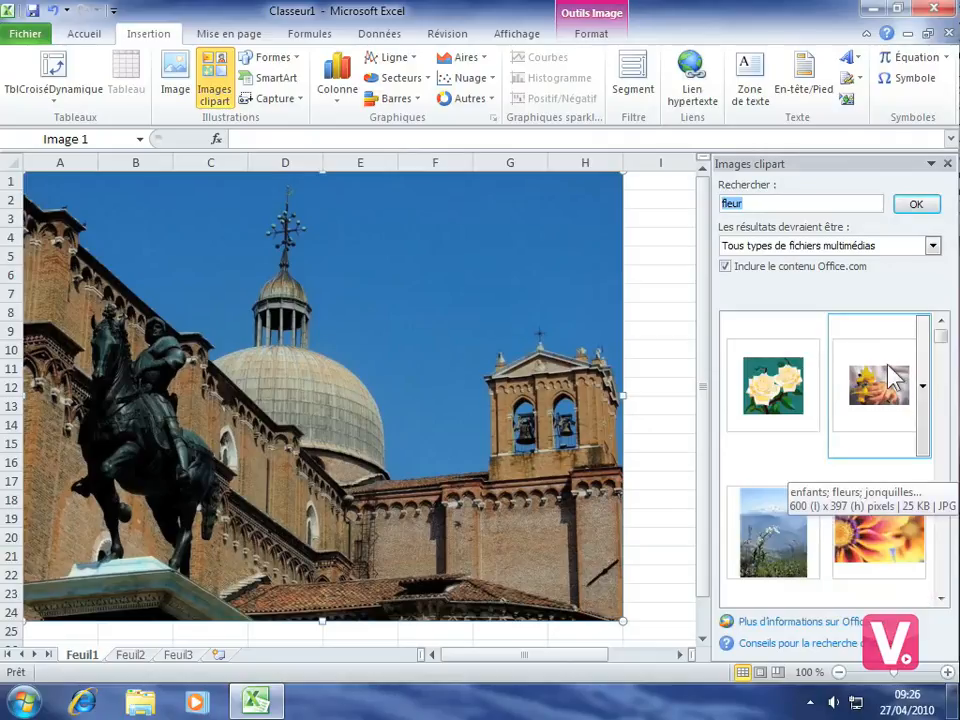
left_click(948, 163)
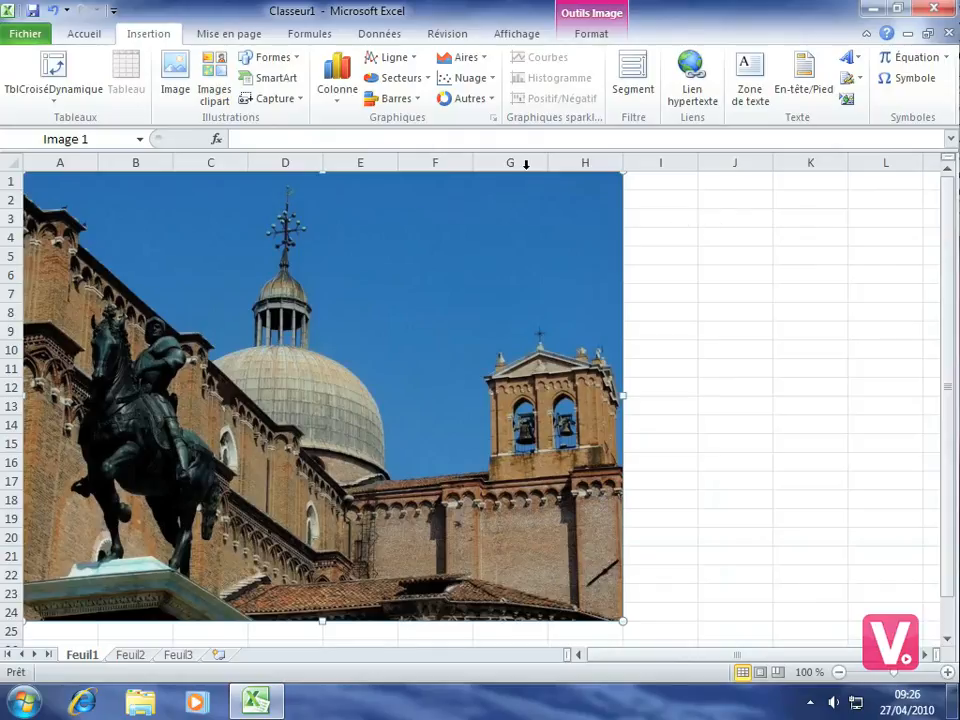
- Draw a rounded rectangle about 6.75 cm wide and 2.75 cm high beside the church picture
left_click(293, 66)
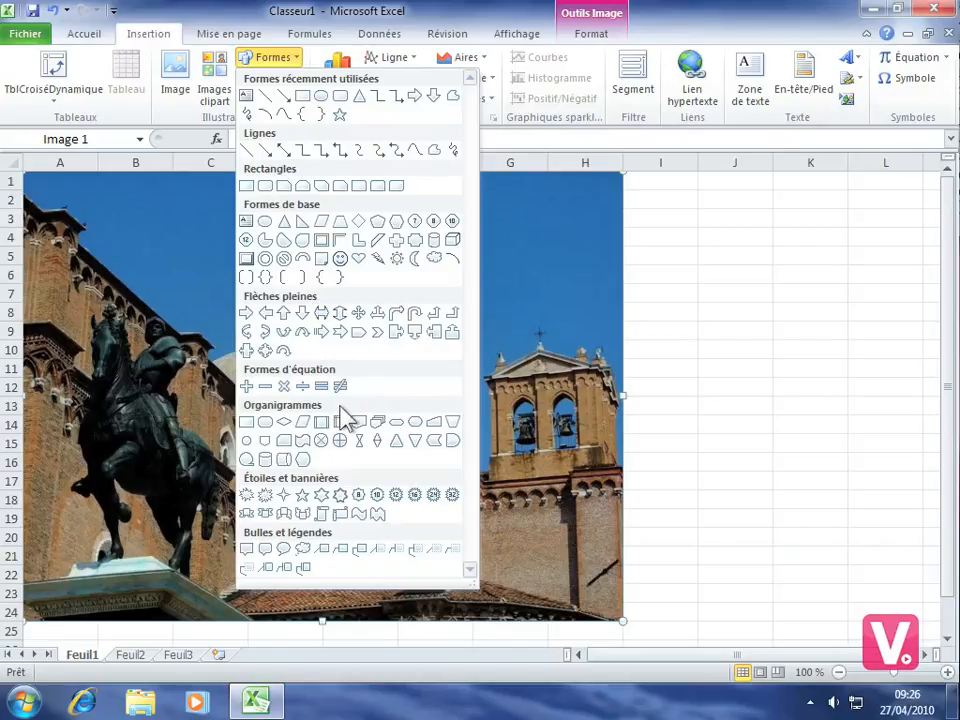
left_click(265, 187)
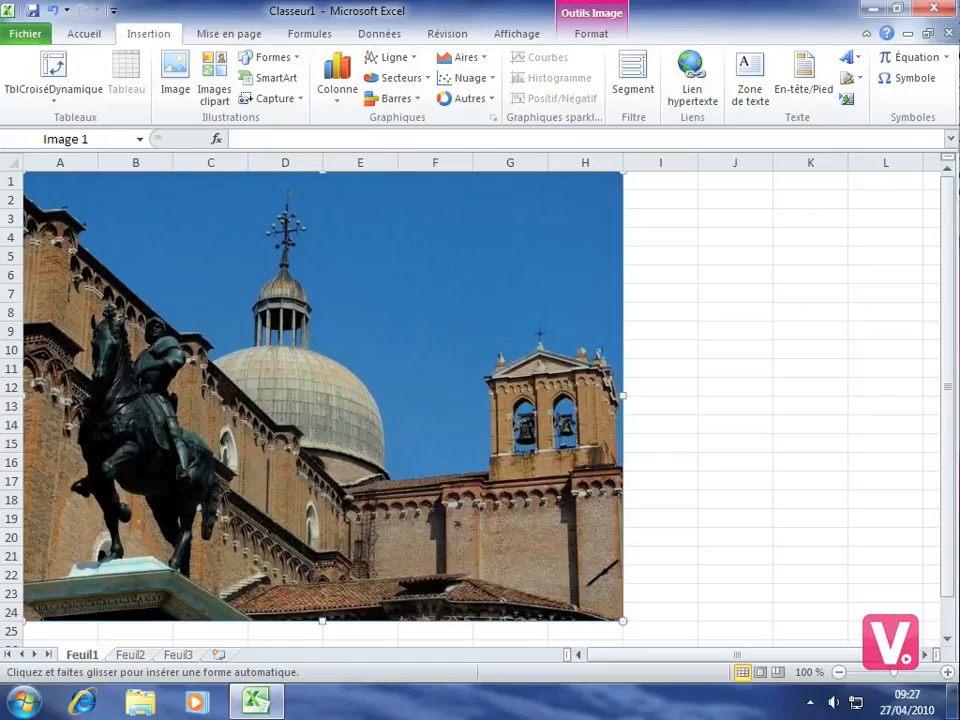
mouse_move(643, 463)
left_mouse_down()
mouse_move(691, 504)
mouse_move(843, 590)
mouse_move(861, 585)
mouse_move(885, 554)
mouse_move(879, 561)
left_mouse_up()
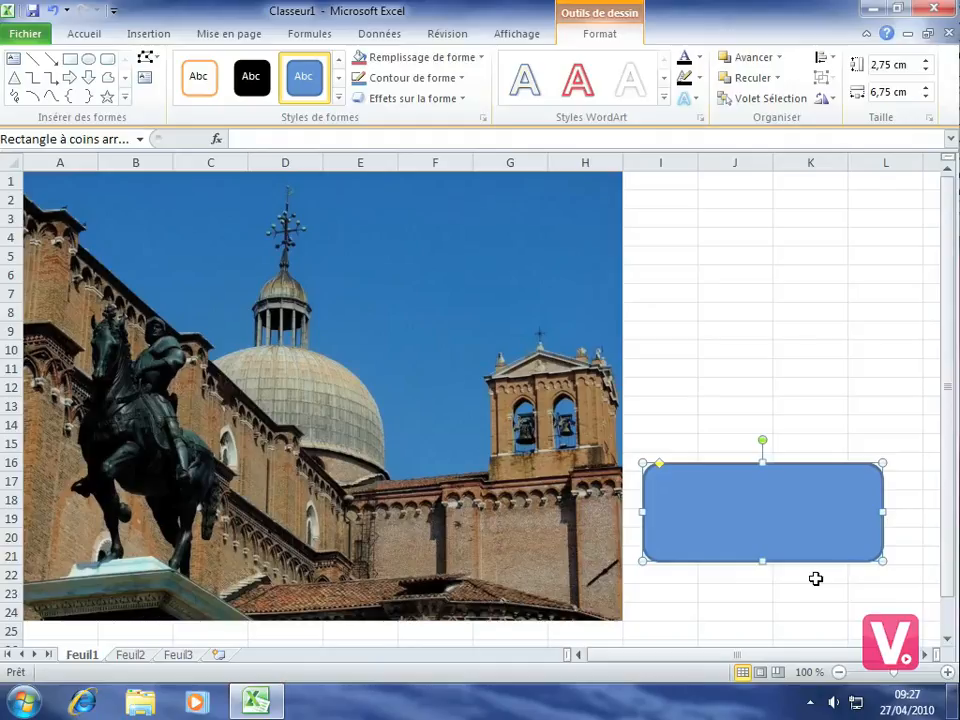
- Enter "Mes vacances à Lisbonne" in the rounded rectangle and shrink it to about 5.03 cm by 1.38 cm
type("Mes vaa")
key("BackSpace")
type("cances à")
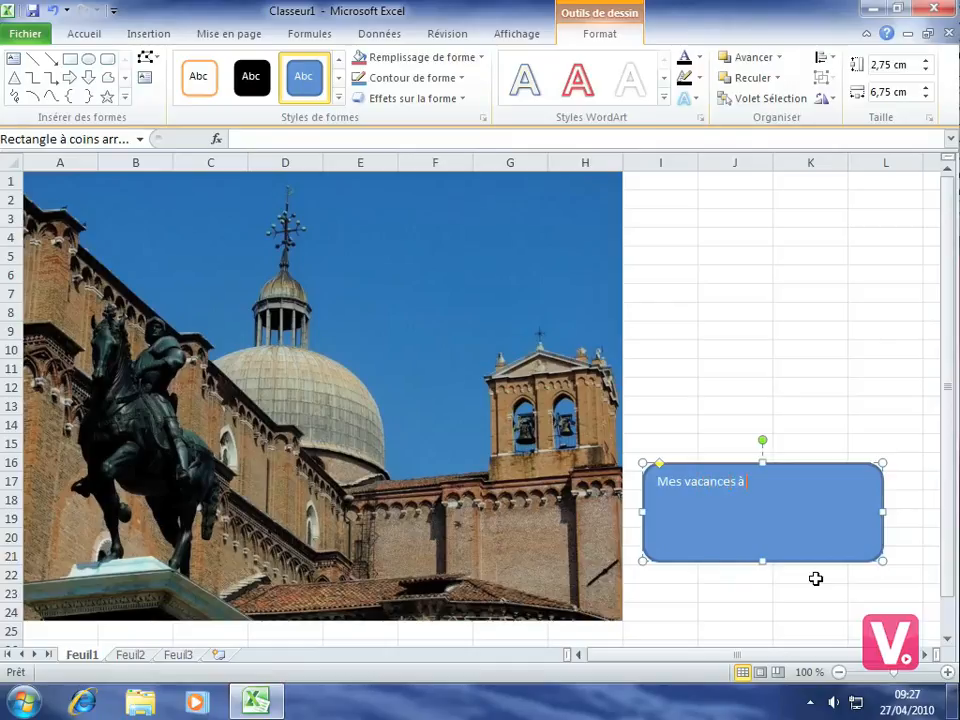
type(" Lisbonne")
left_click_drag(882, 561, 823, 513)
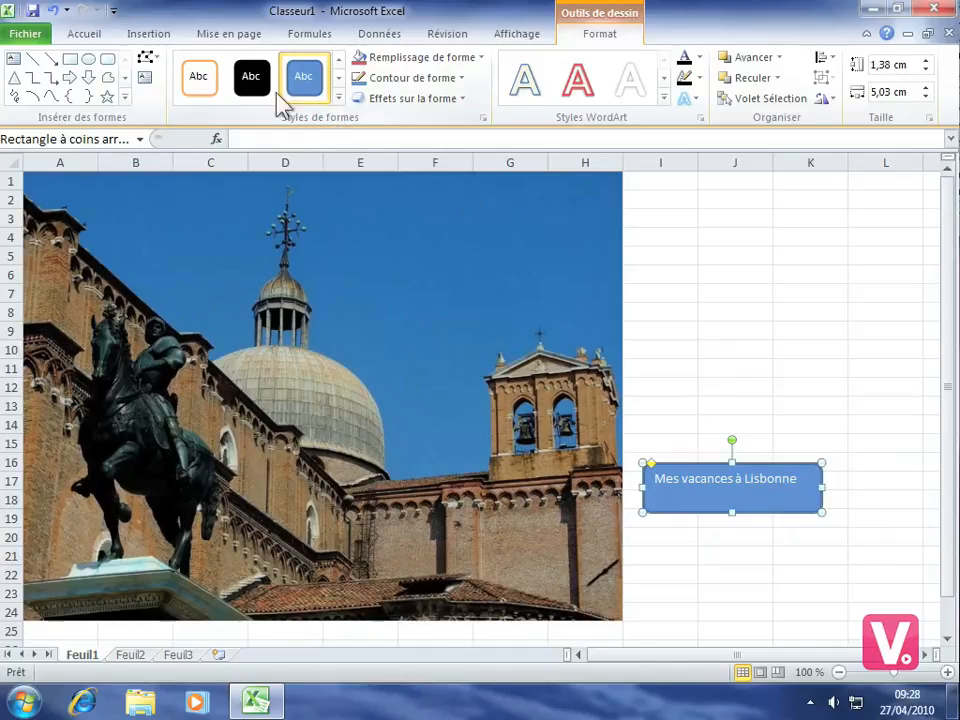
- Set the Fond_gris image from the Mes images folder as the worksheet background
left_click(229, 34)
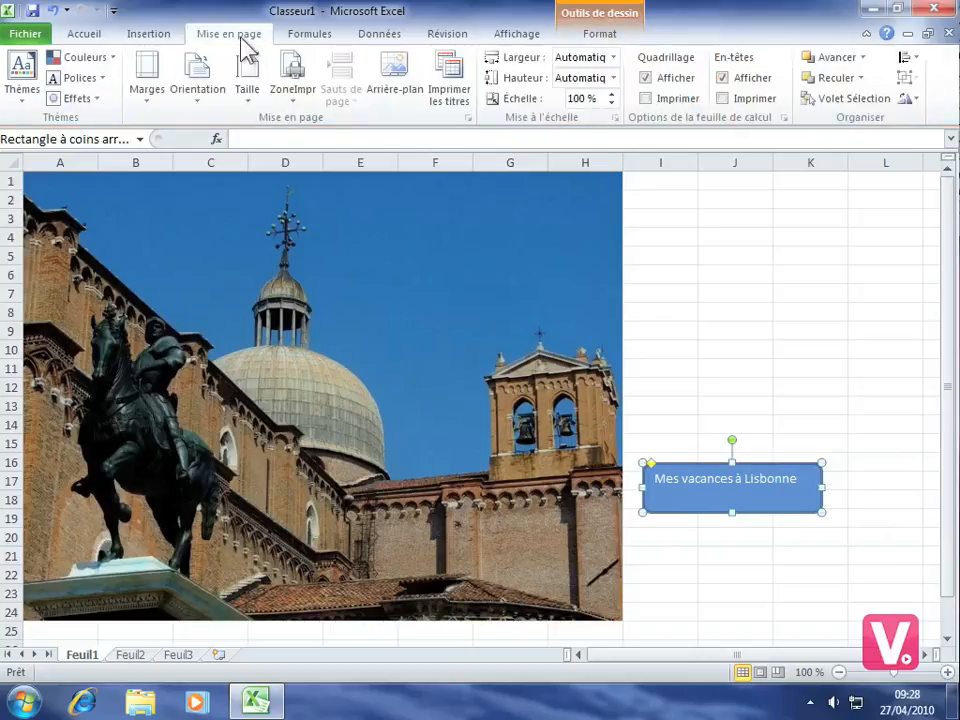
left_click(400, 95)
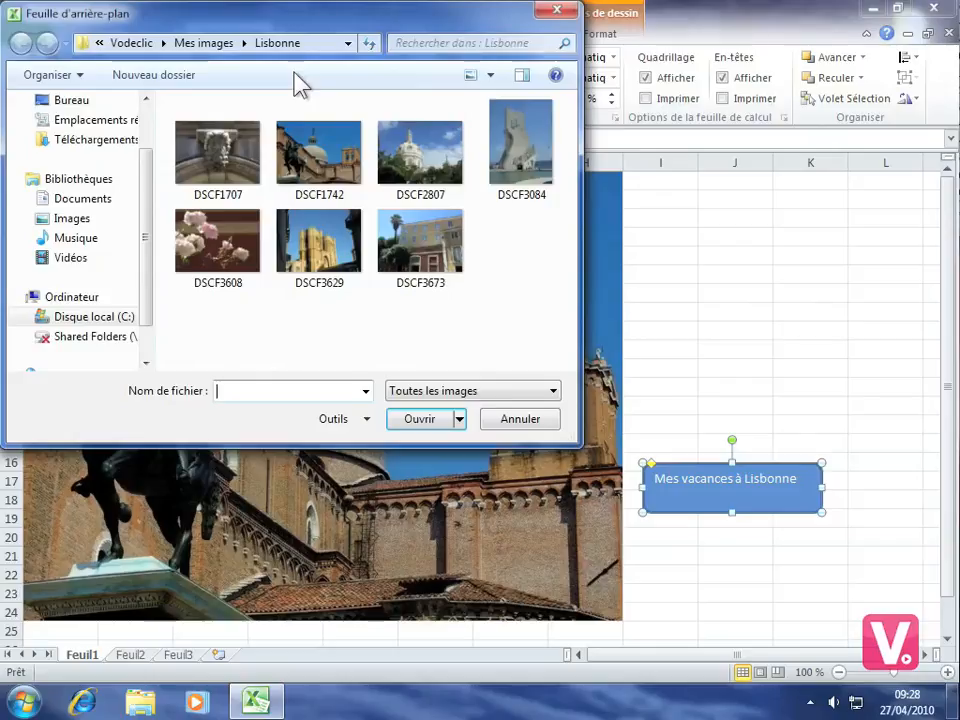
left_click(202, 44)
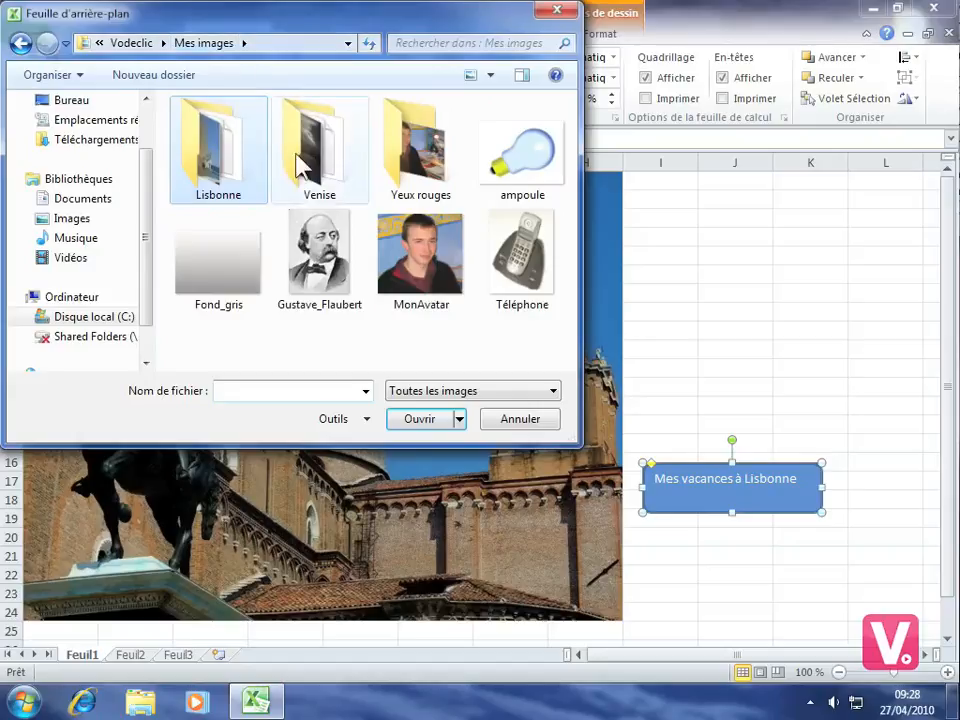
left_click(213, 281)
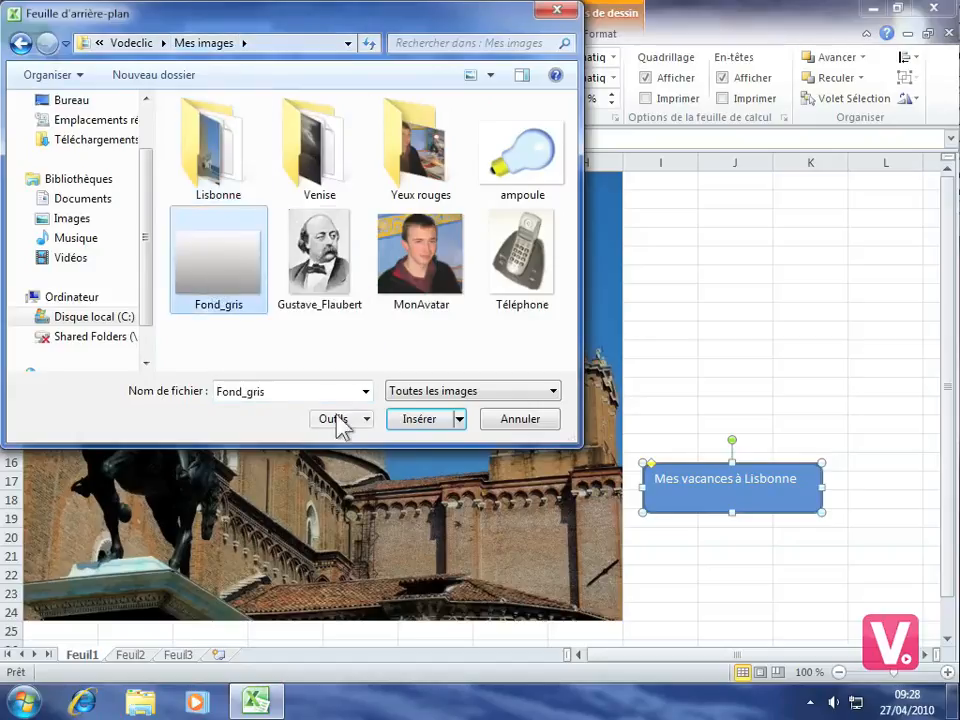
left_click(425, 422)
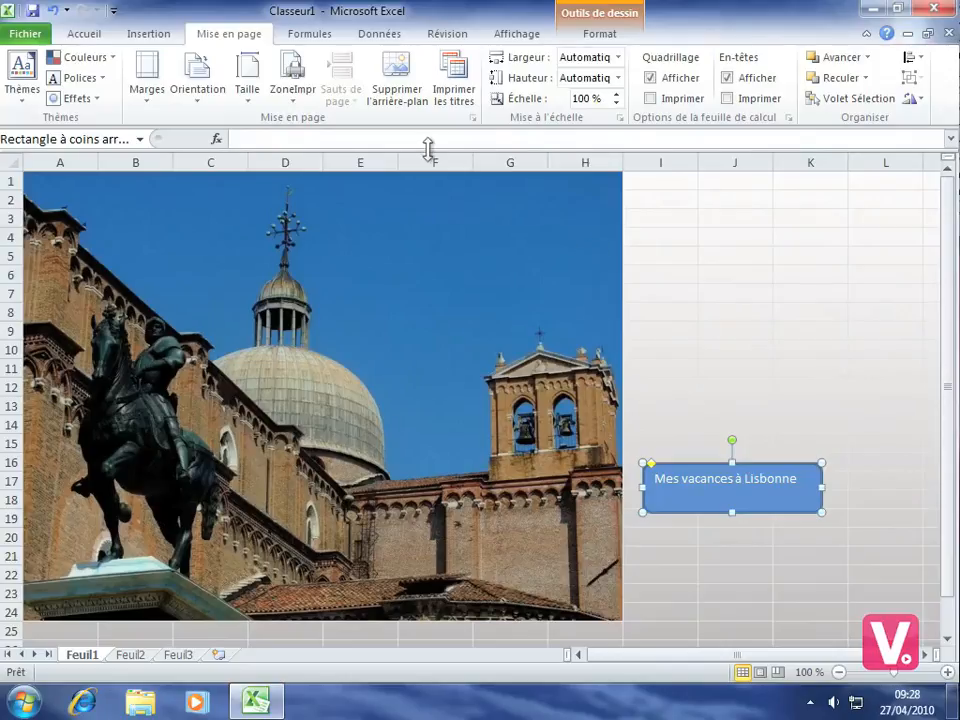
- Clear the worksheet of its background image, the rounded rectangle and the church picture
left_click(400, 92)
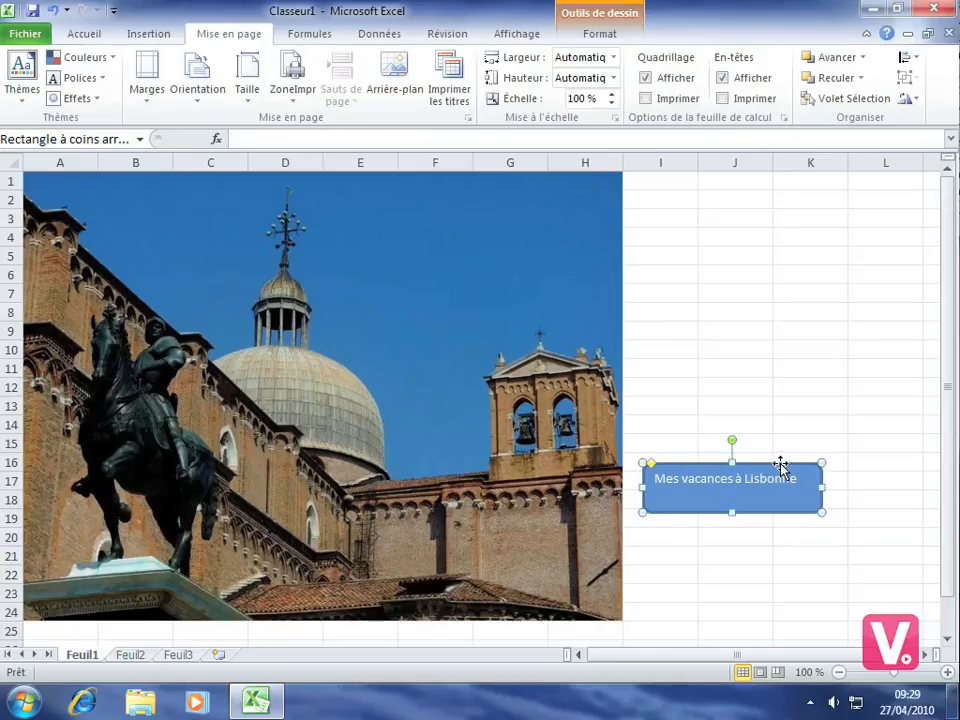
key("Delete")
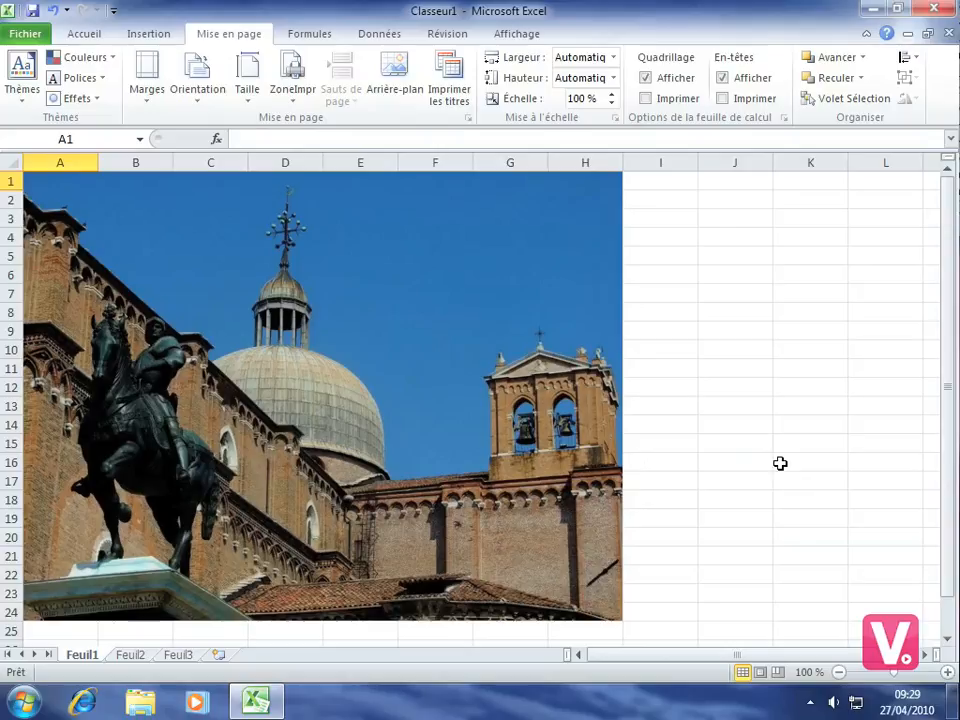
left_click(486, 390)
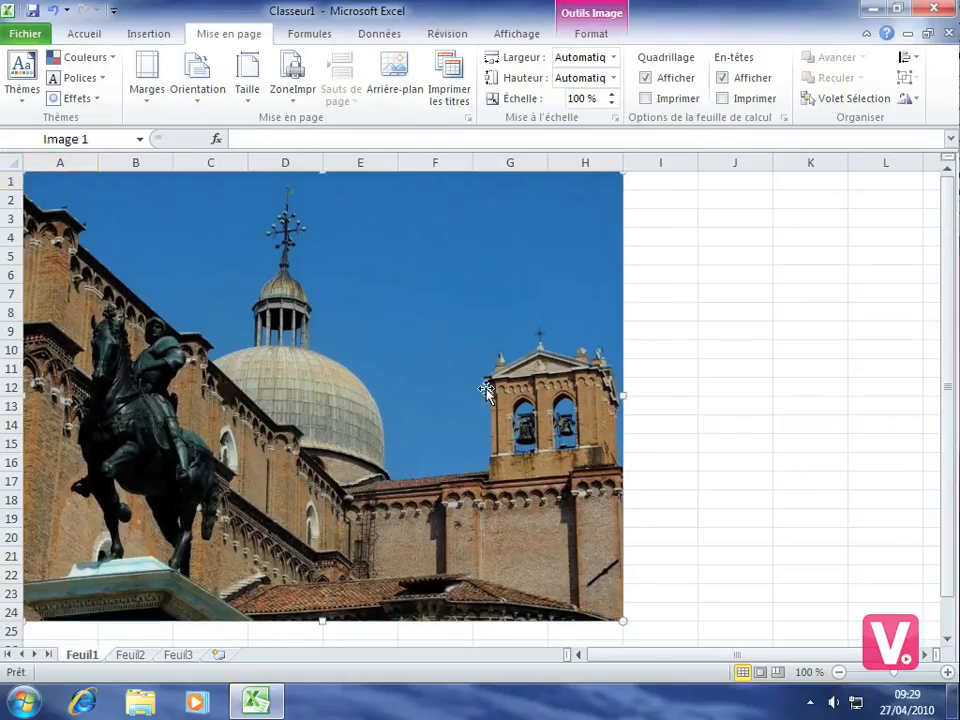
key("Delete")
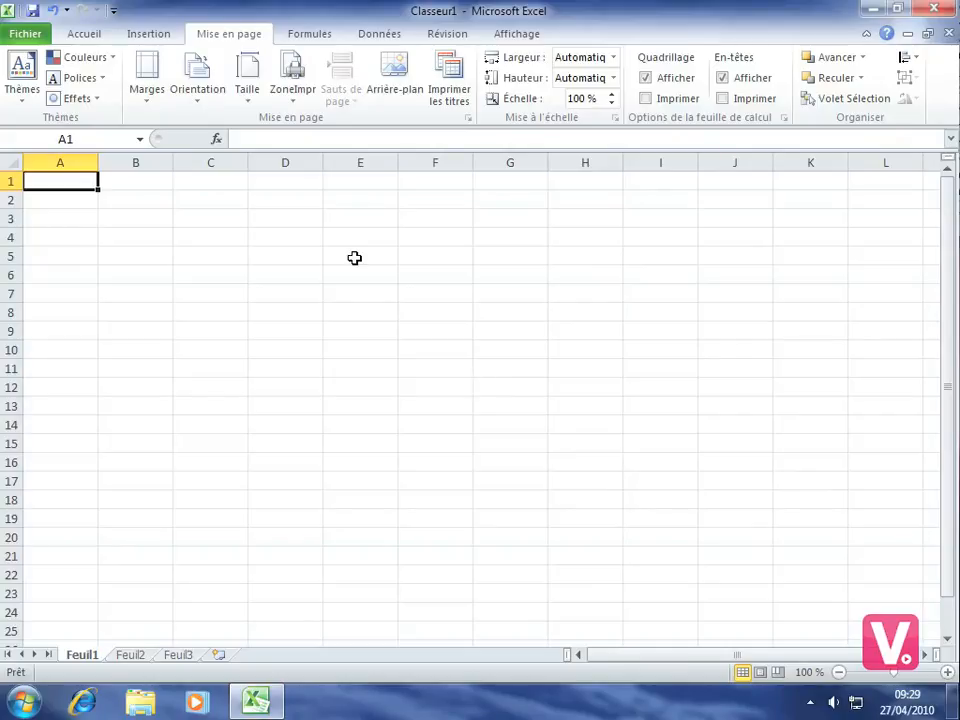
- Insert a SmartArt graphic with the Zone de liste verticale layout from the Liste category
left_click(145, 40)
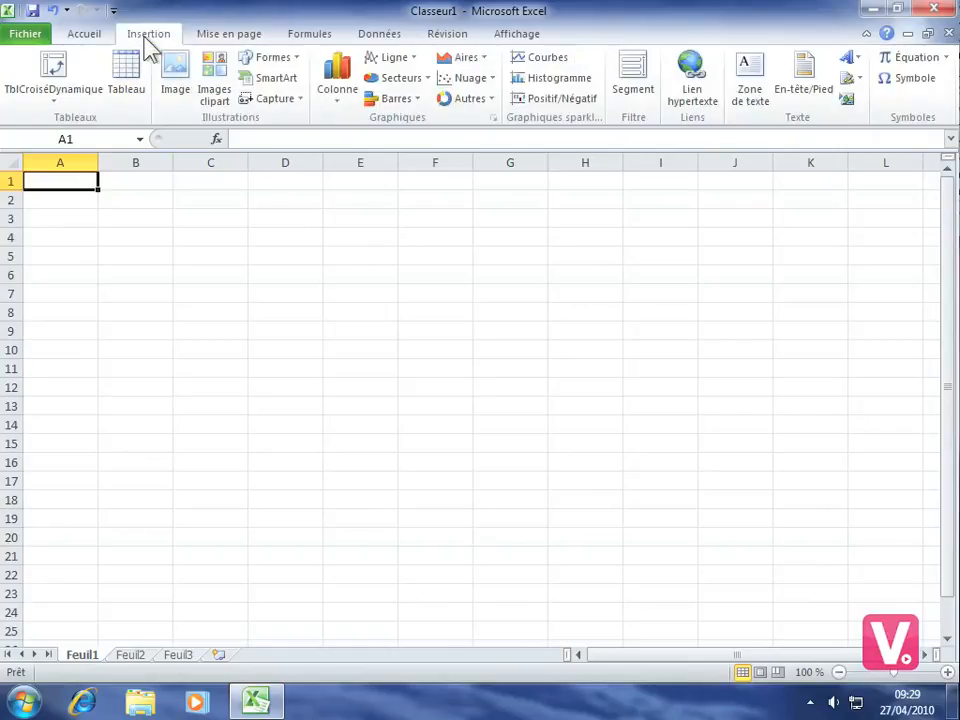
left_click(276, 80)
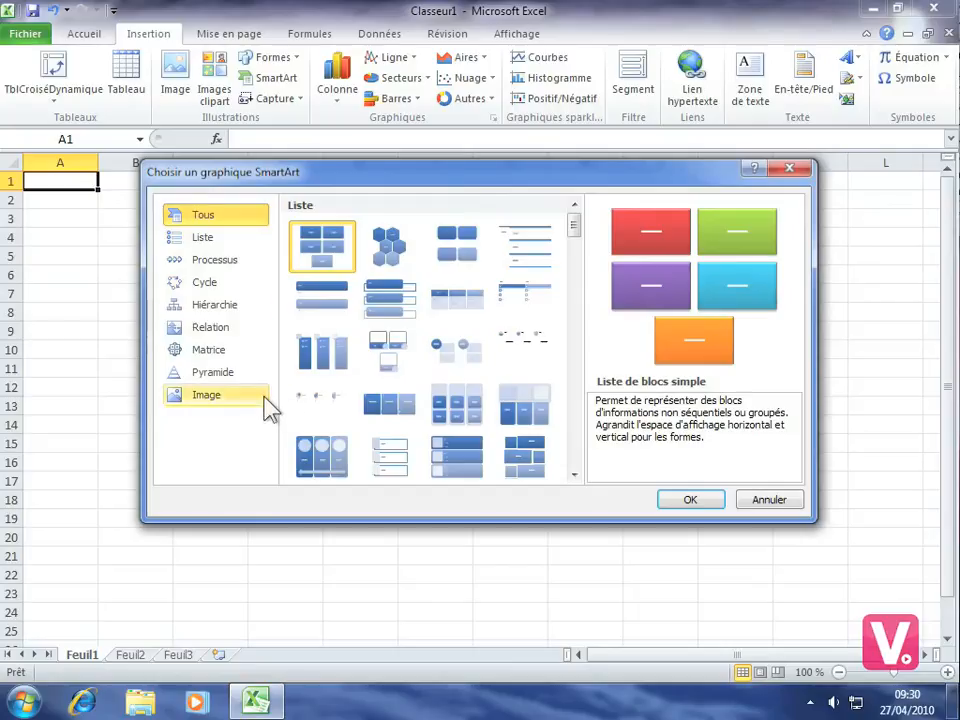
left_click(199, 237)
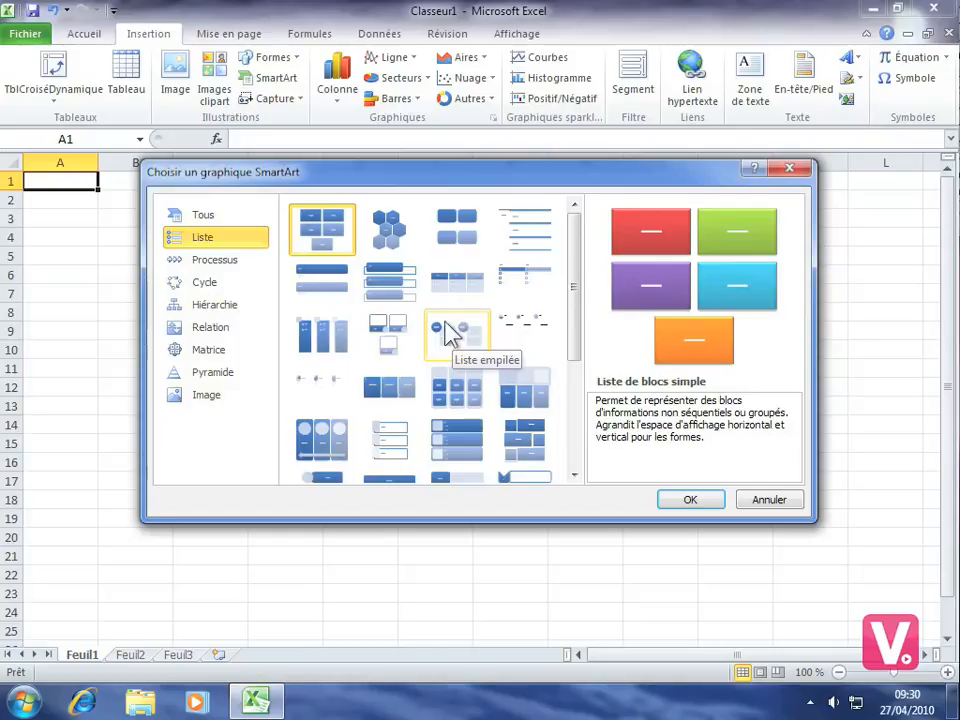
left_click(399, 290)
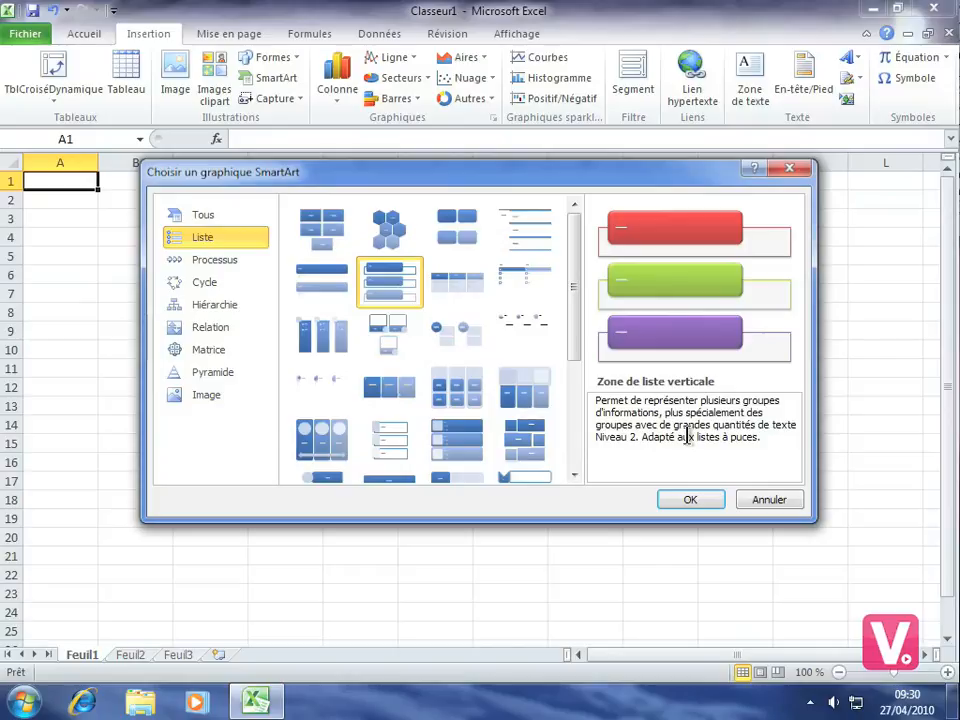
left_click(691, 500)
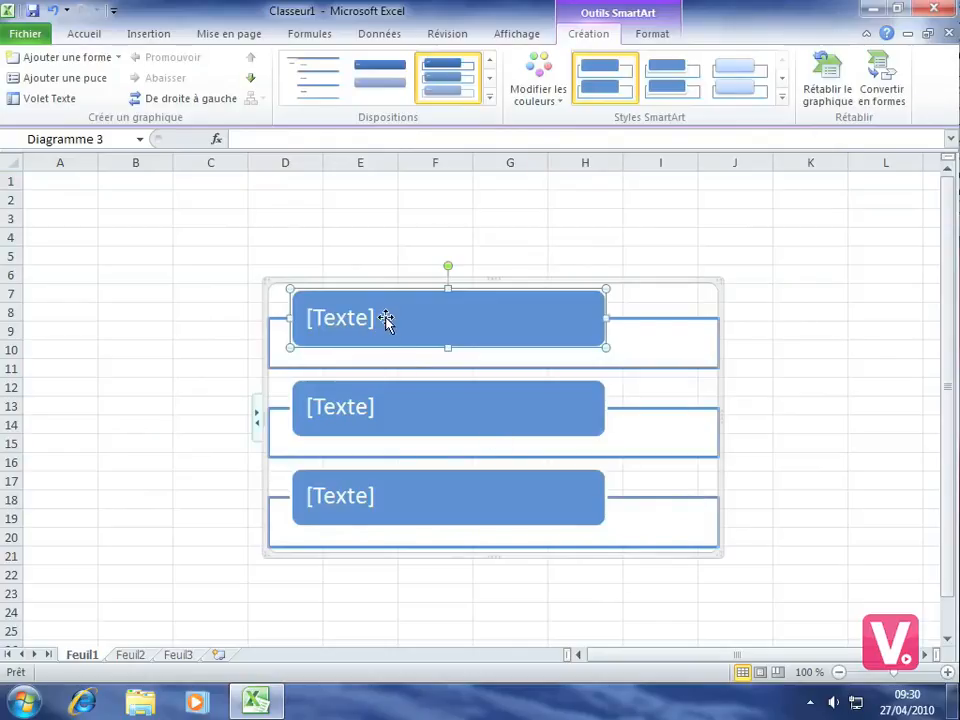
- Label the first SmartArt block "Directeur" and the second block "Chef de projet"
left_click(326, 314)
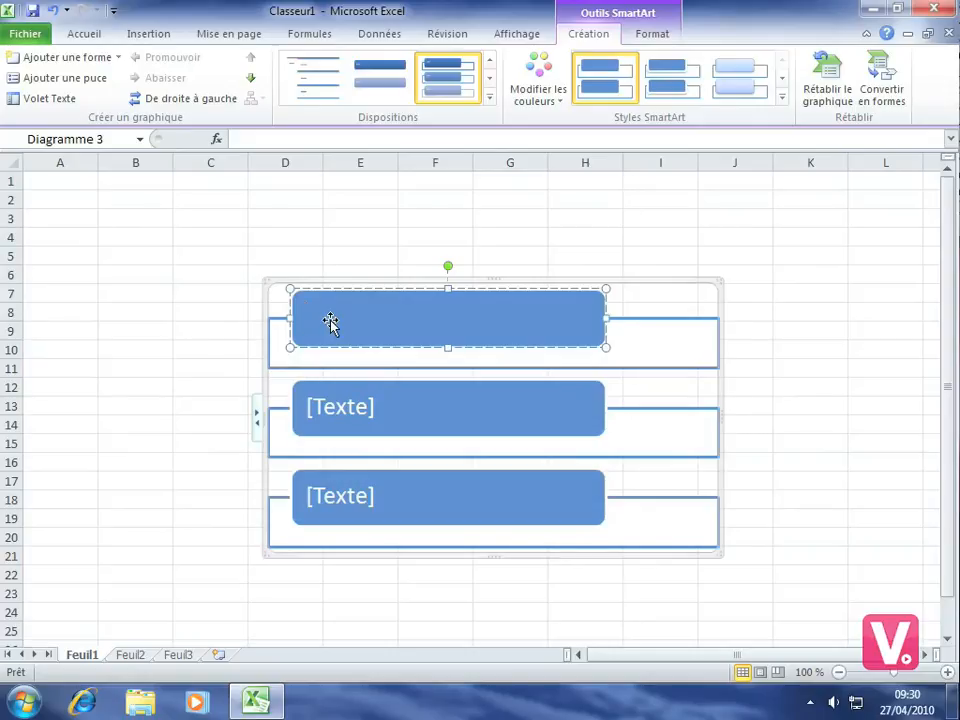
type("Directeur")
left_click(334, 408)
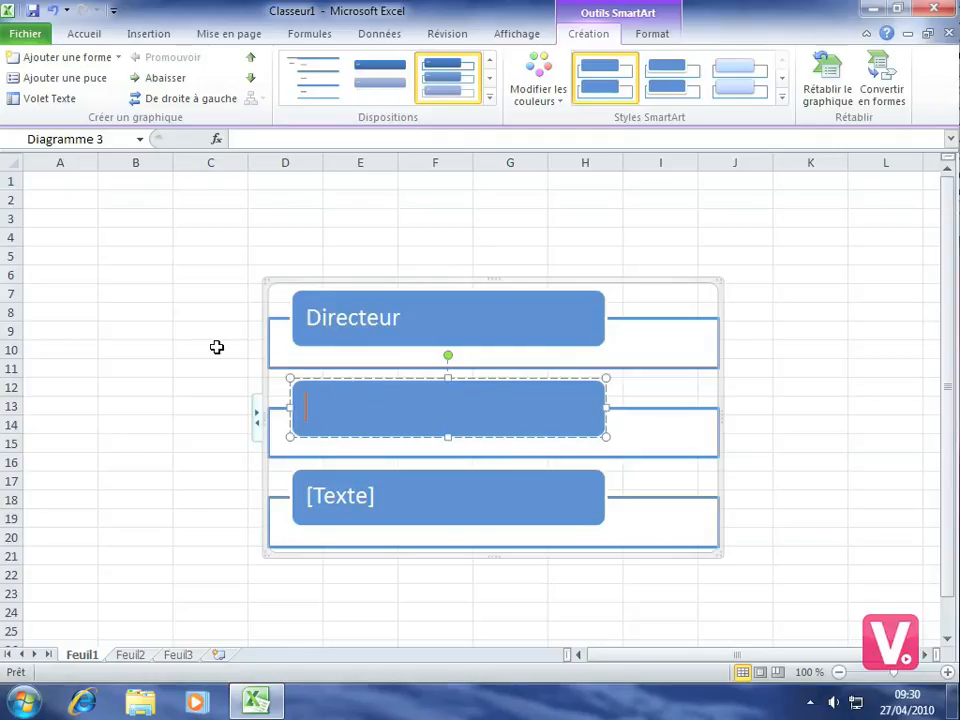
type("Chef de projet")
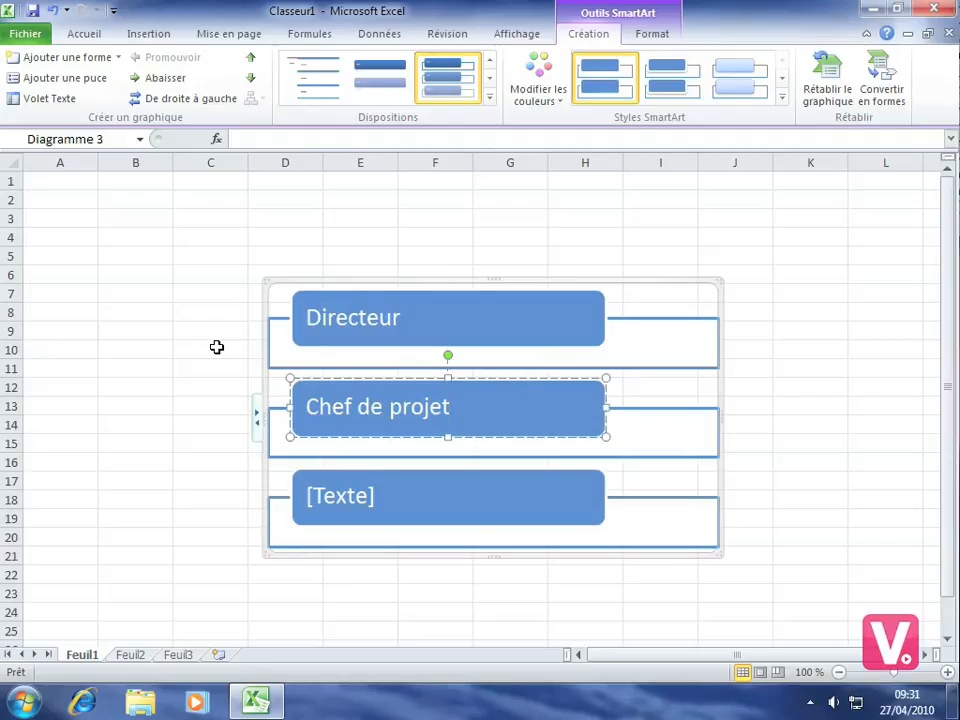
- Delete the entire SmartArt diagram from the worksheet
left_click(477, 283)
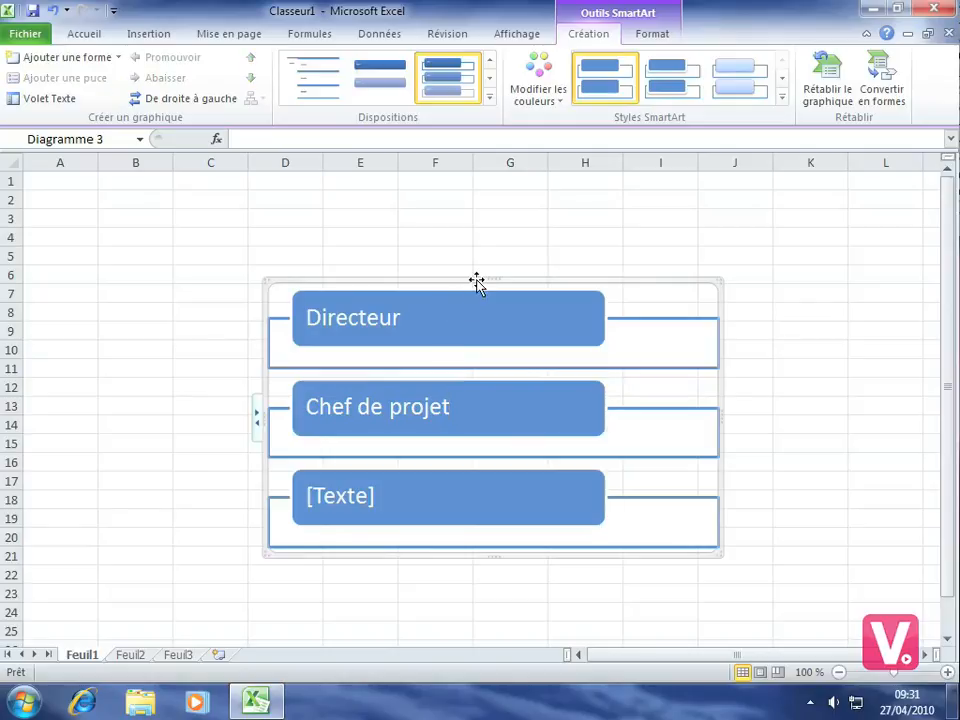
key("Delete")
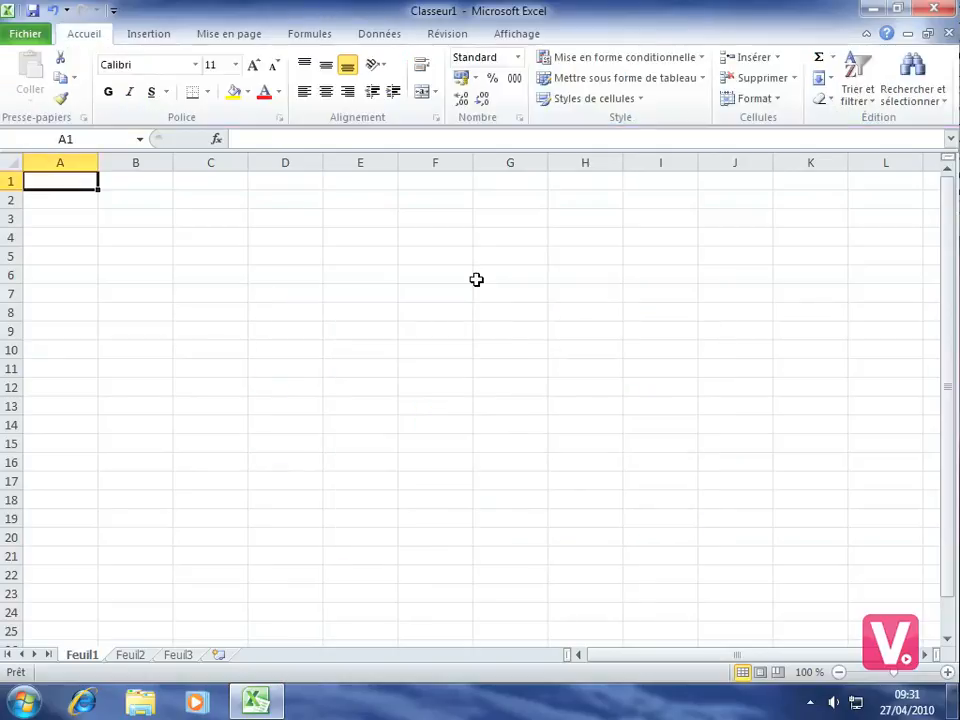